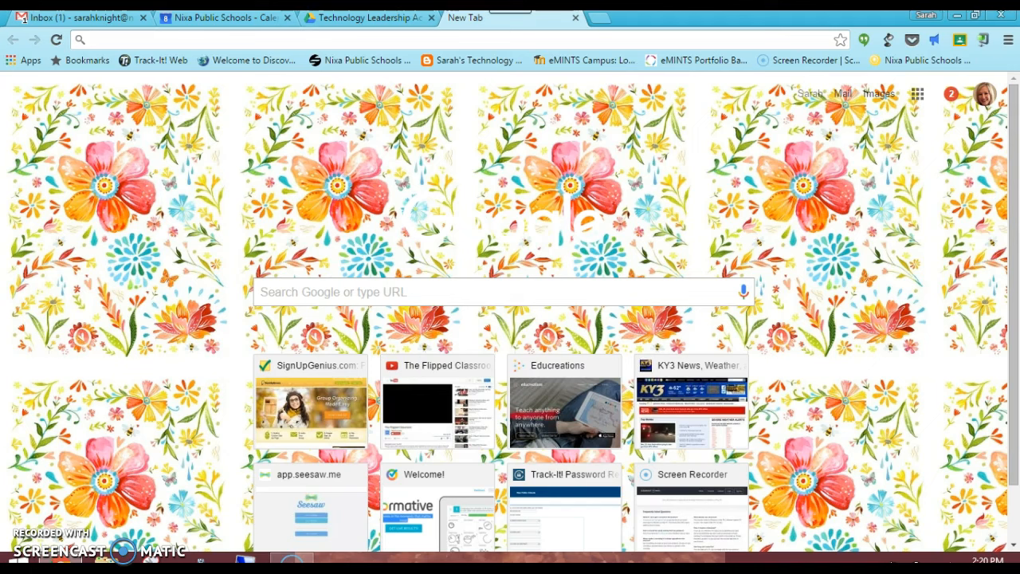
# - Scroll the Gmail label list down to _Inbox and expand it to list its nested sublabels
pyautogui.click(50, 18)
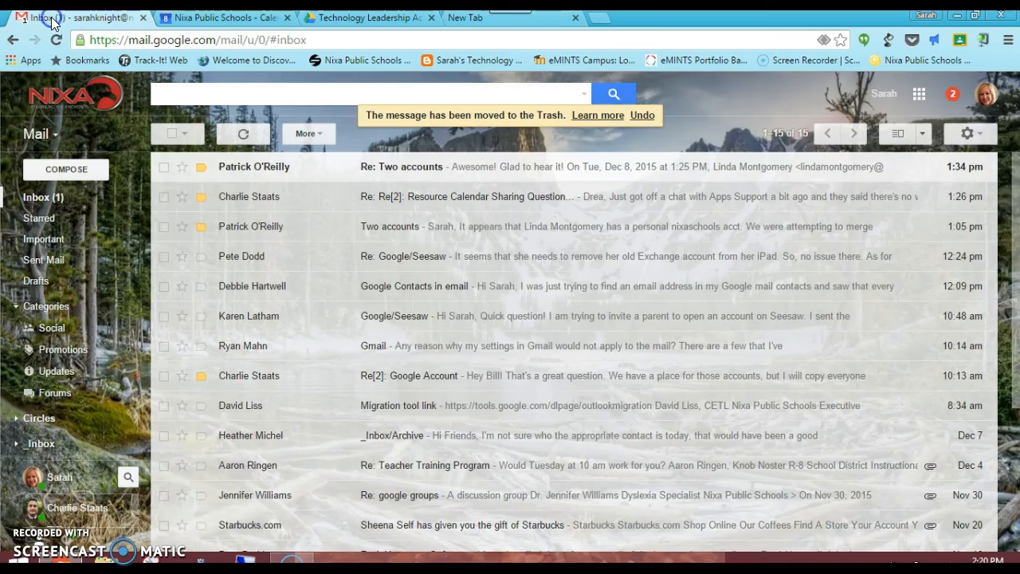
pyautogui.moveTo(111, 243)
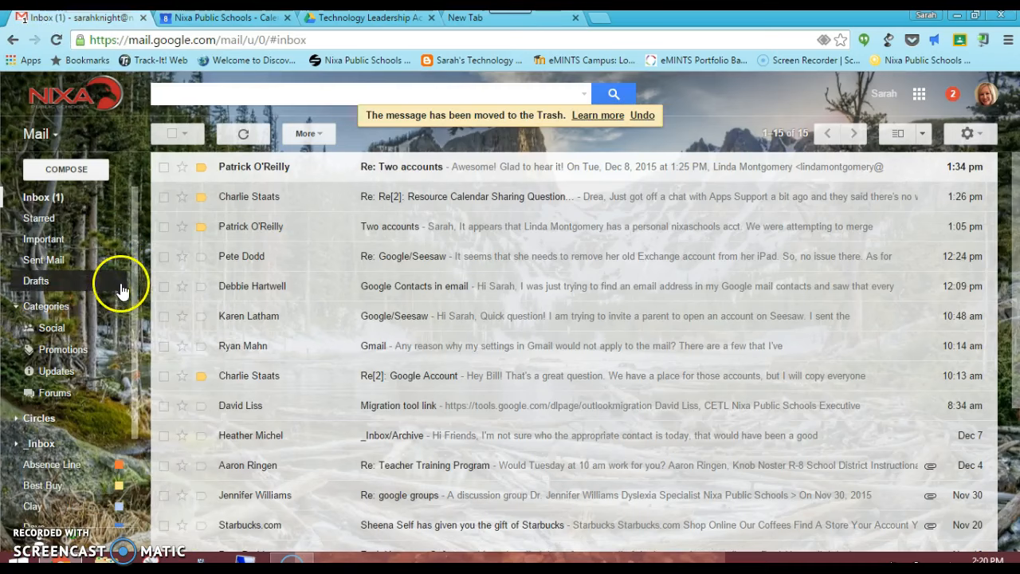
pyautogui.moveTo(136, 268); pyautogui.dragTo(130, 378)
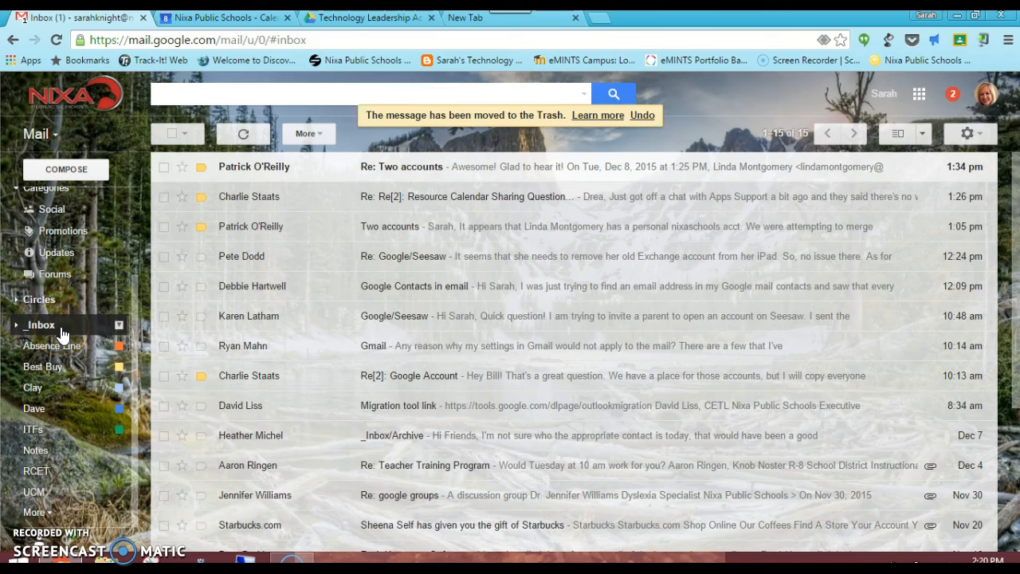
pyautogui.click(20, 327)
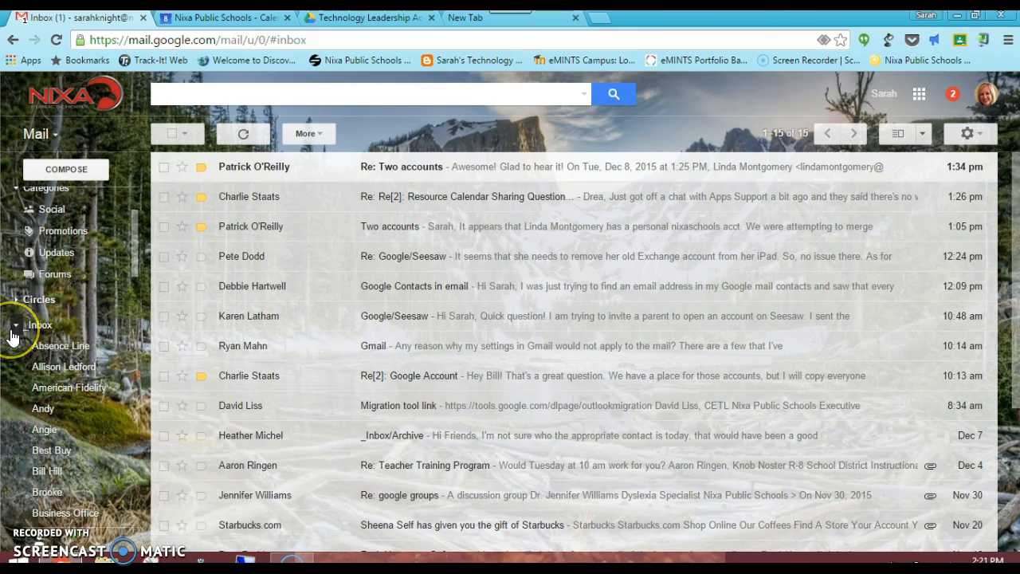
pyautogui.click(9, 334)
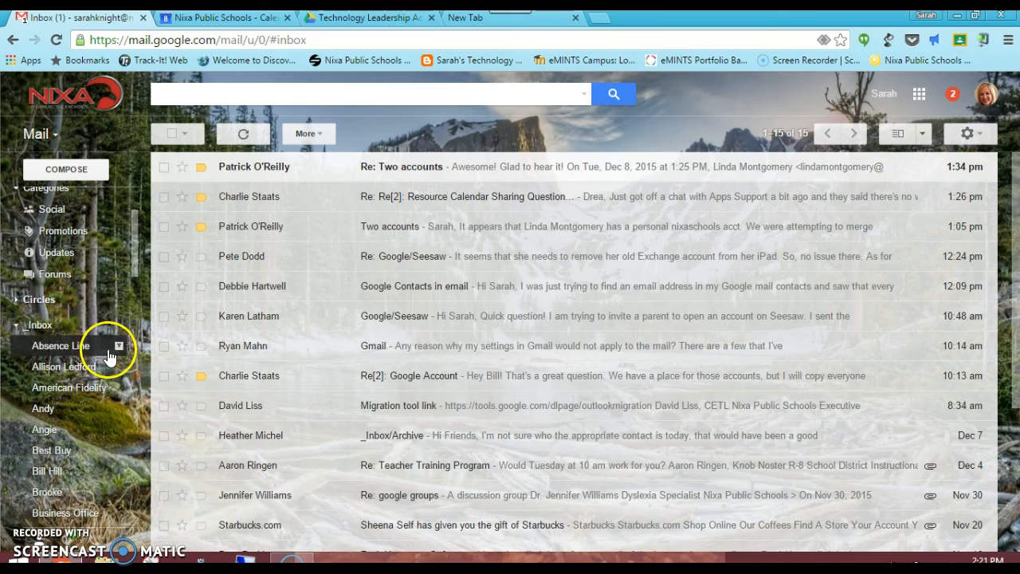
pyautogui.click(13, 330)
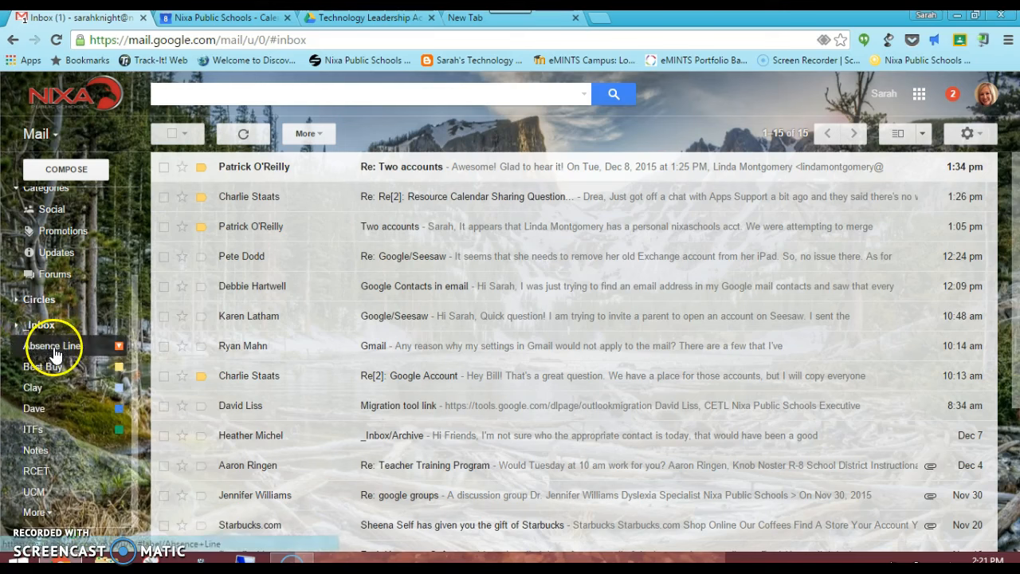
pyautogui.click(14, 329)
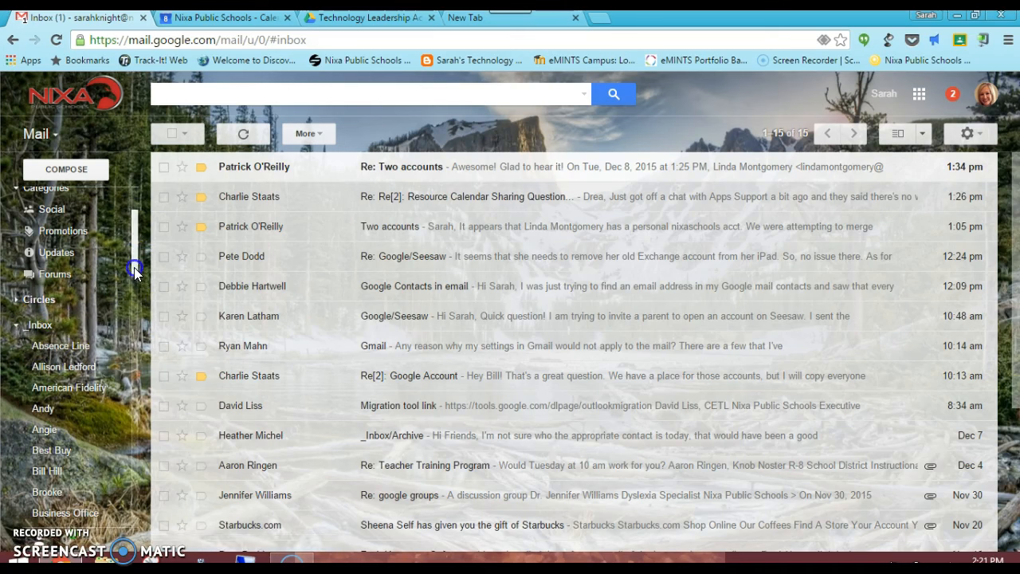
pyautogui.scroll(-1, 134, 267)
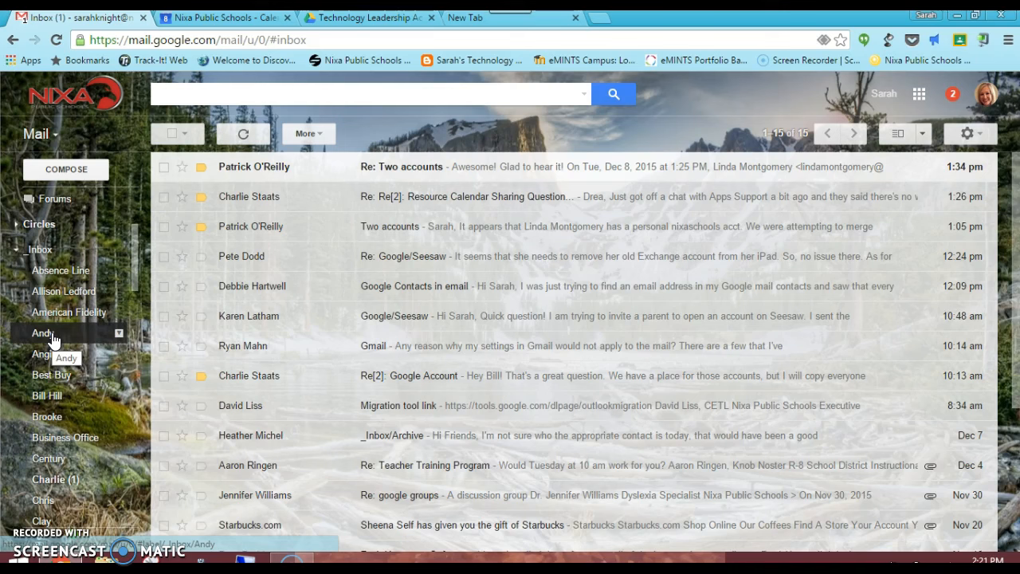
# - Un-nest the 'Andy' label from _Inbox so it becomes a top-level label, then collapse _Inbox
pyautogui.click(119, 334)
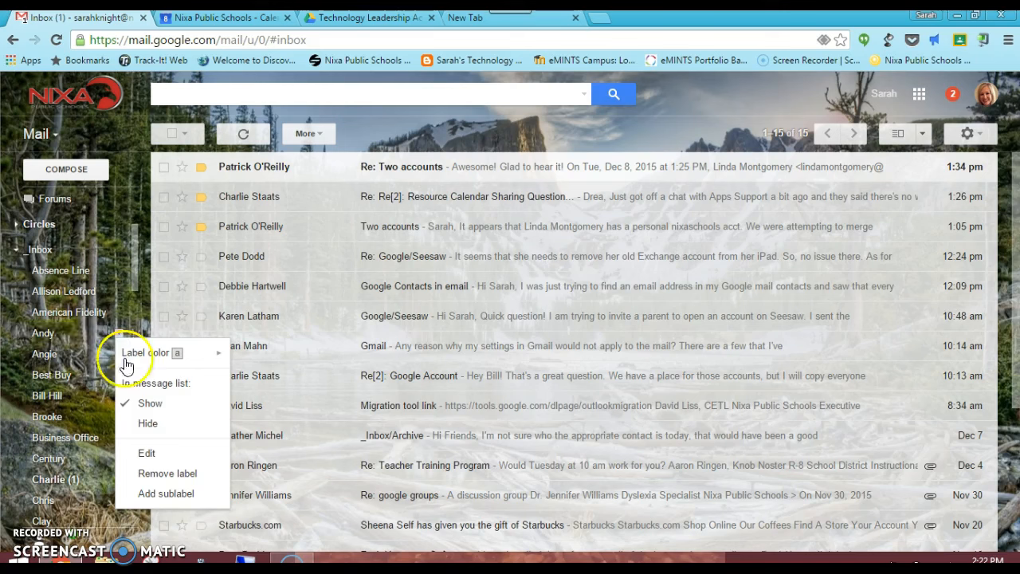
pyautogui.click(146, 453)
pyautogui.click(375, 300)
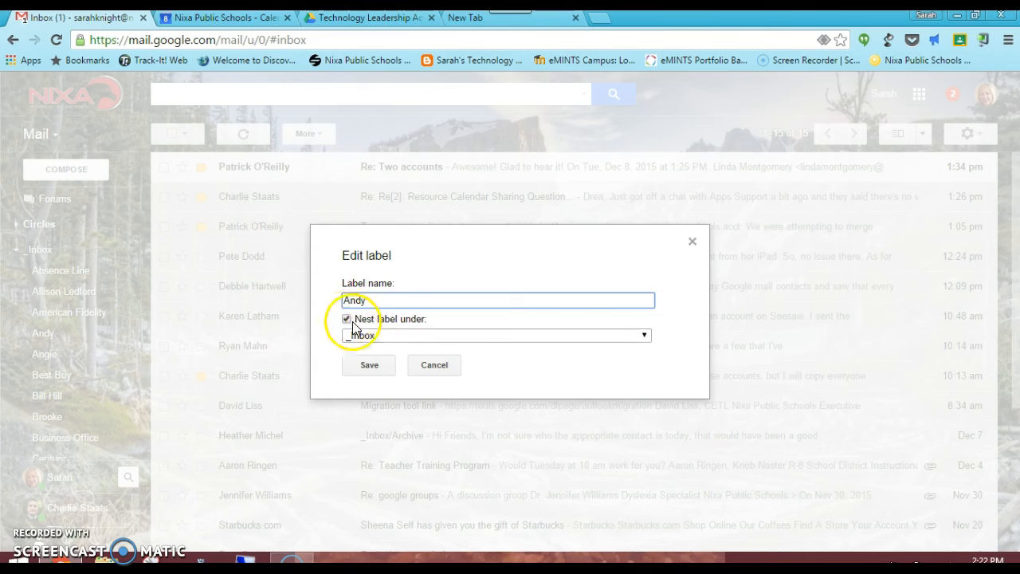
pyautogui.click(346, 320)
pyautogui.click(365, 365)
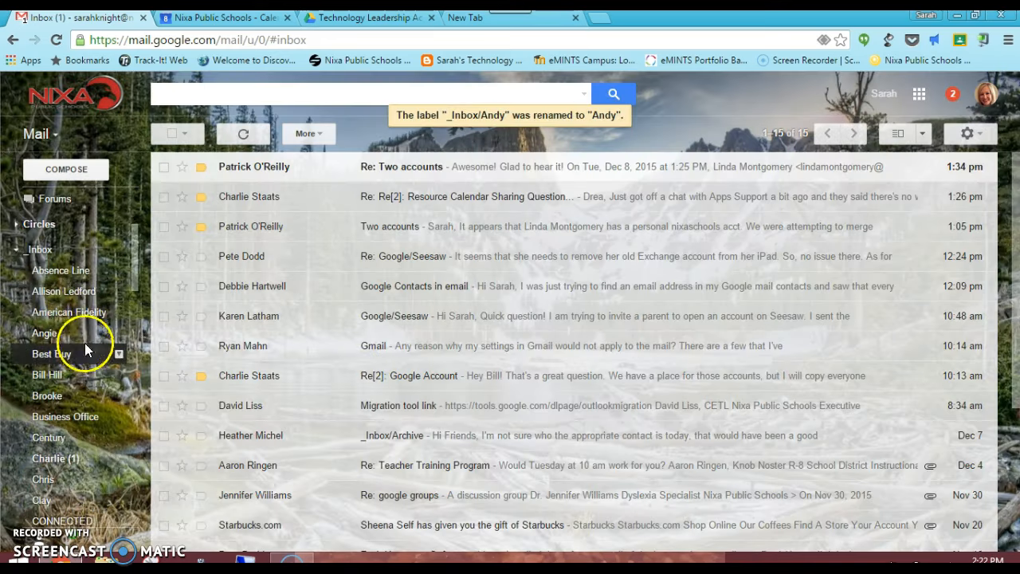
pyautogui.click(15, 252)
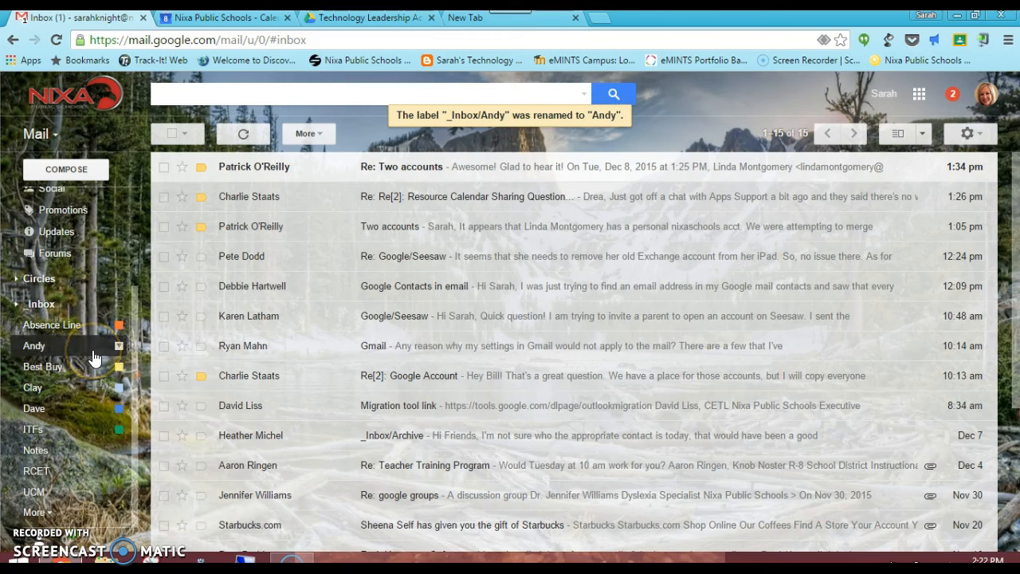
pyautogui.click(16, 304)
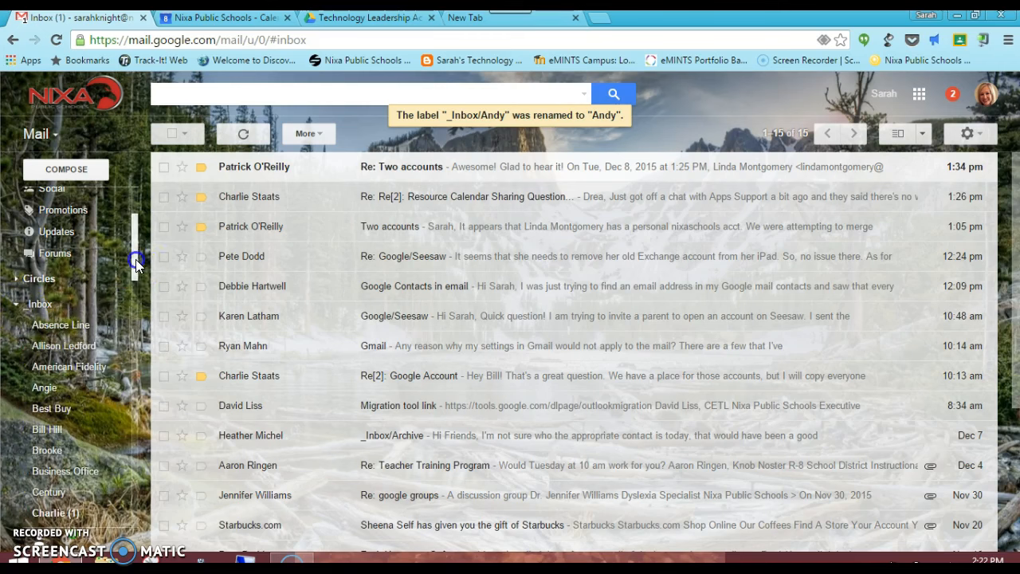
pyautogui.moveTo(135, 259)
pyautogui.mouseDown()
pyautogui.moveTo(136, 327)
pyautogui.moveTo(136, 264)
pyautogui.mouseUp()
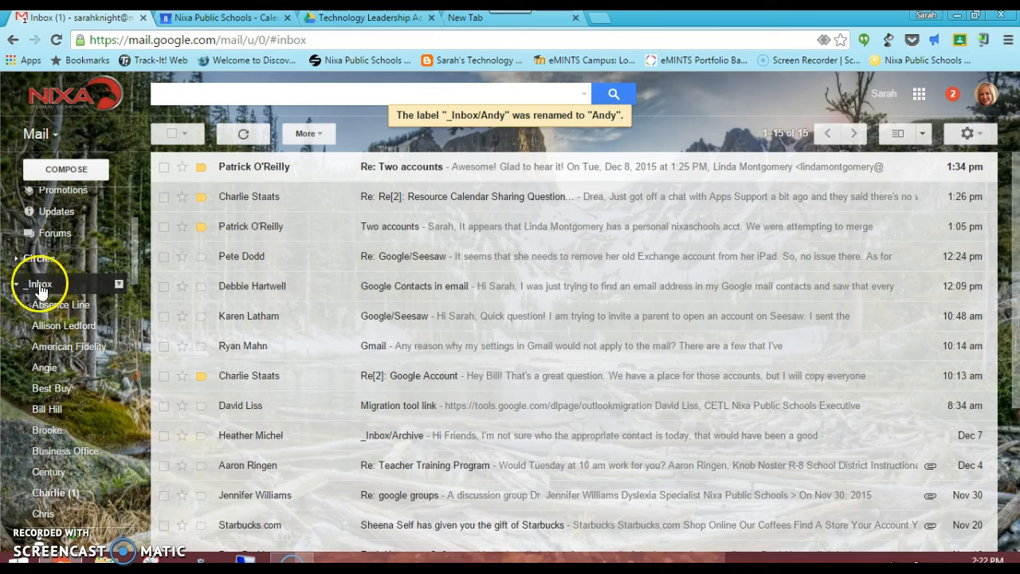
pyautogui.click(16, 284)
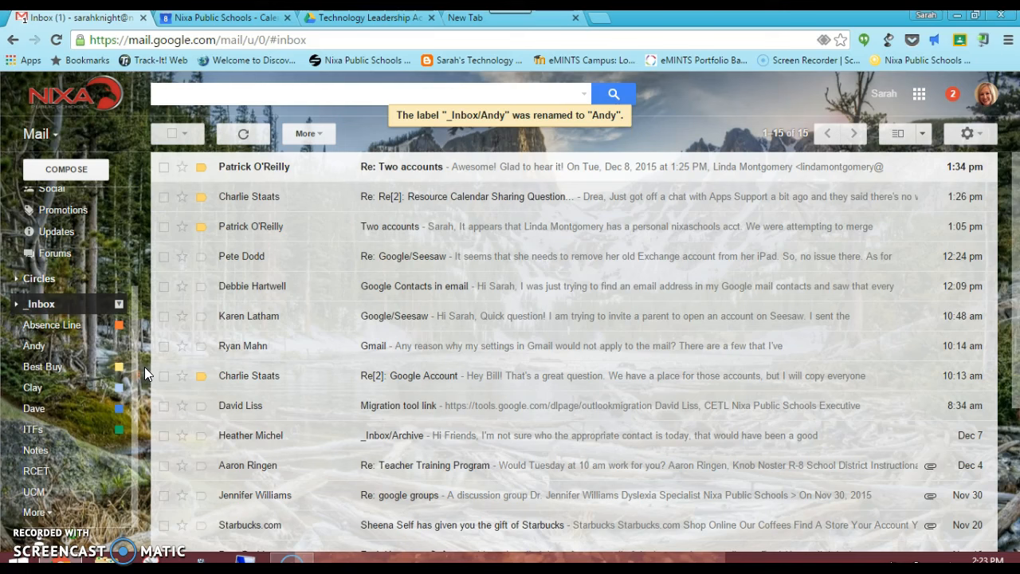
pyautogui.click(119, 453)
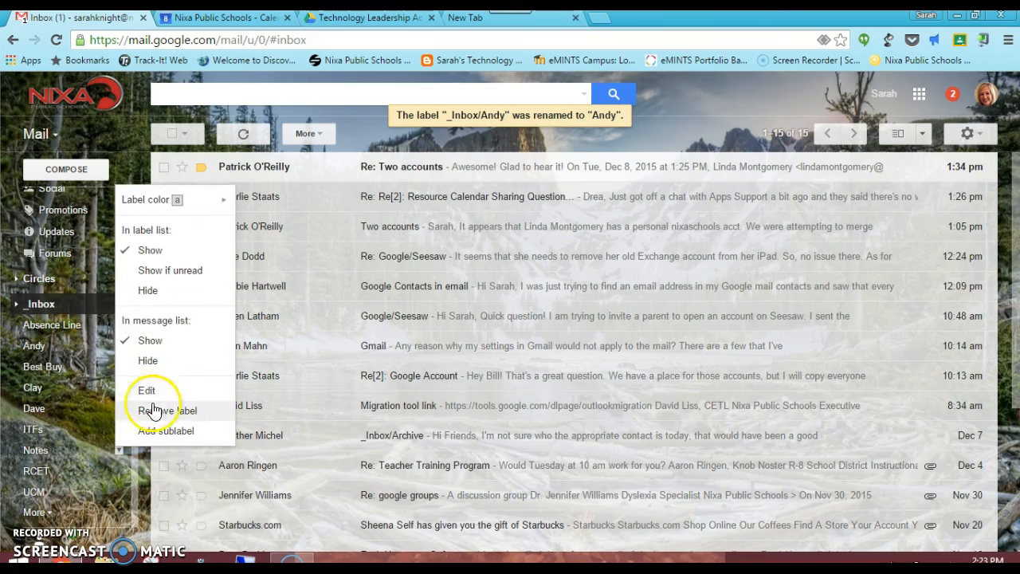
pyautogui.click(132, 500)
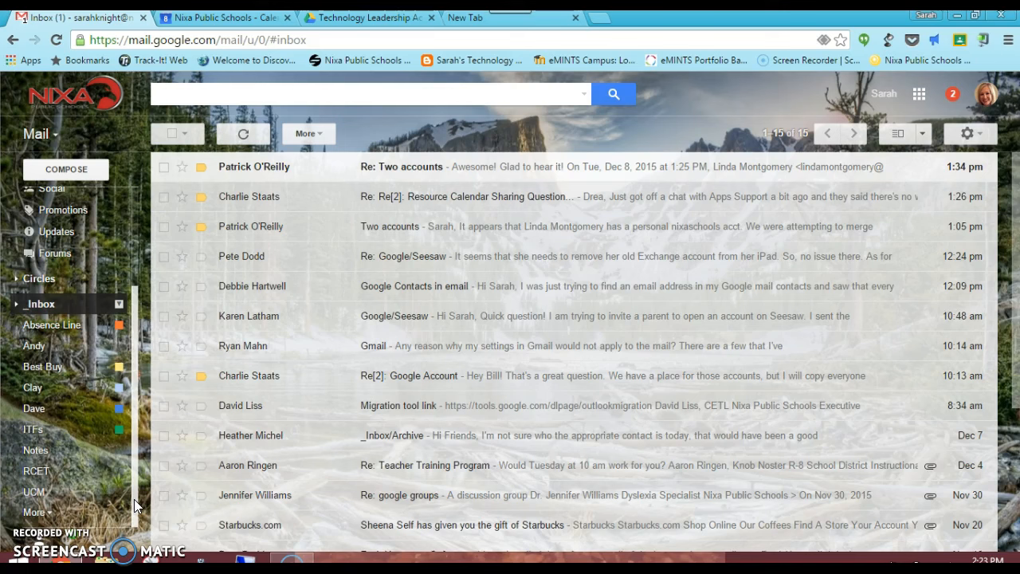
pyautogui.moveTo(135, 464); pyautogui.dragTo(148, 364)
pyautogui.moveTo(152, 319); pyautogui.dragTo(128, 477)
pyautogui.click(18, 305)
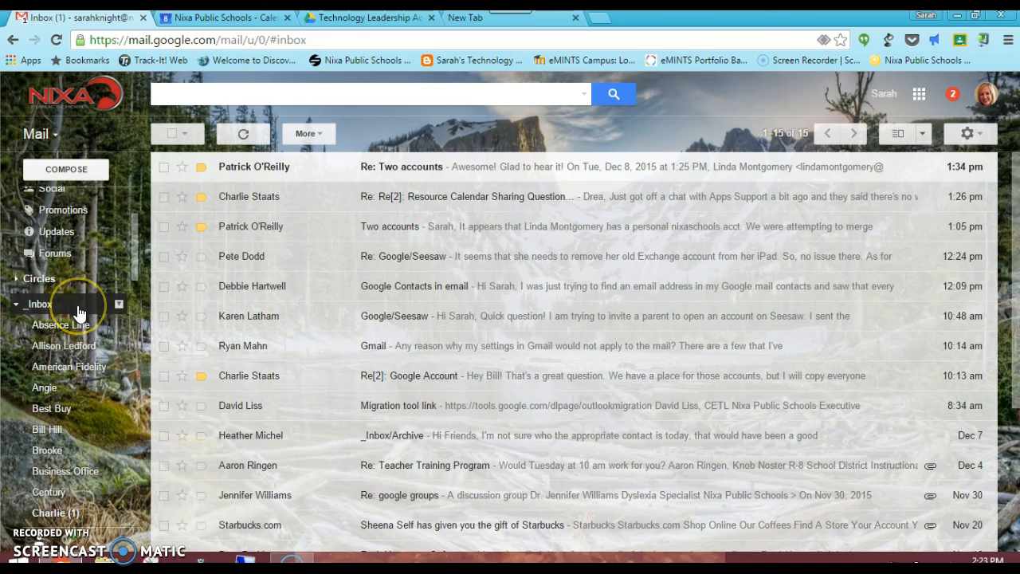
pyautogui.click(16, 307)
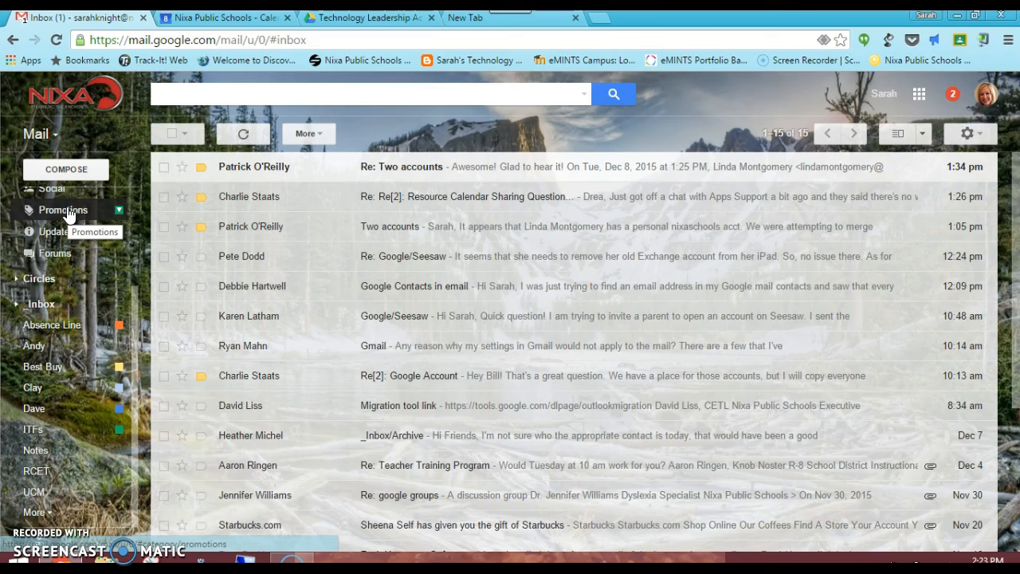
# - Launch Google Contacts from the Google apps grid in Gmail
pyautogui.click(917, 95)
pyautogui.click(880, 252)
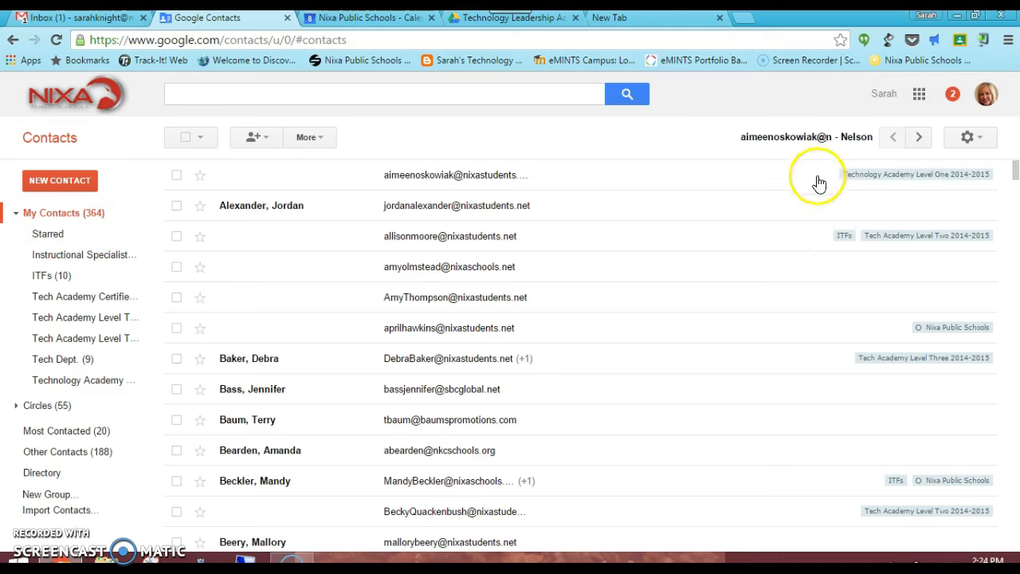
pyautogui.click(971, 137)
pyautogui.click(949, 169)
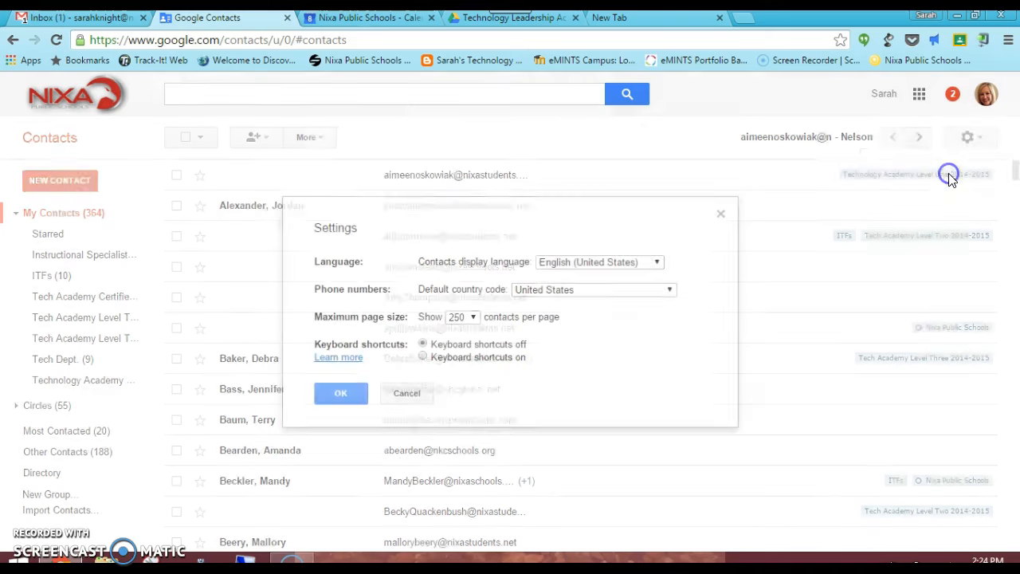
pyautogui.click(466, 317)
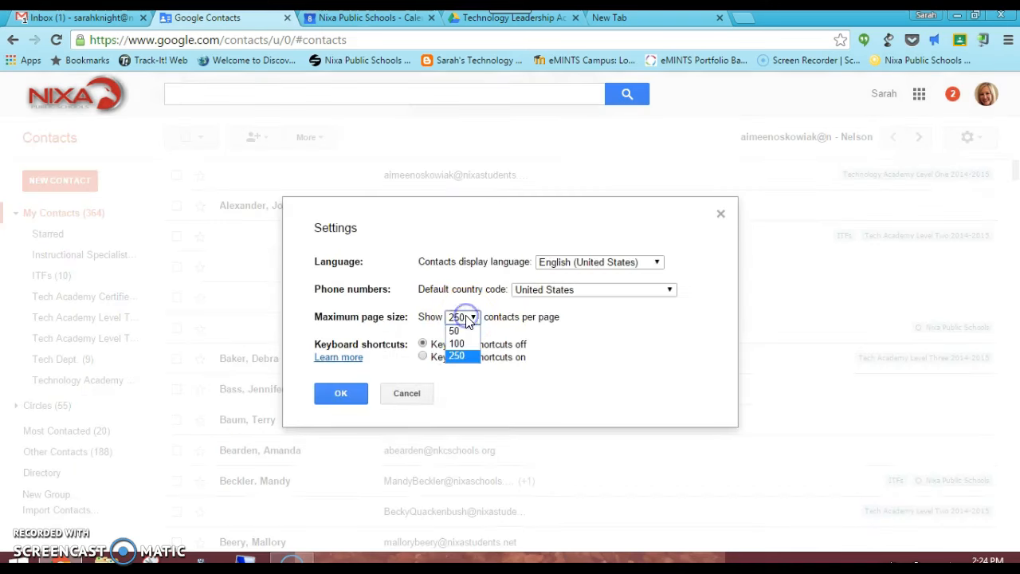
pyautogui.click(460, 357)
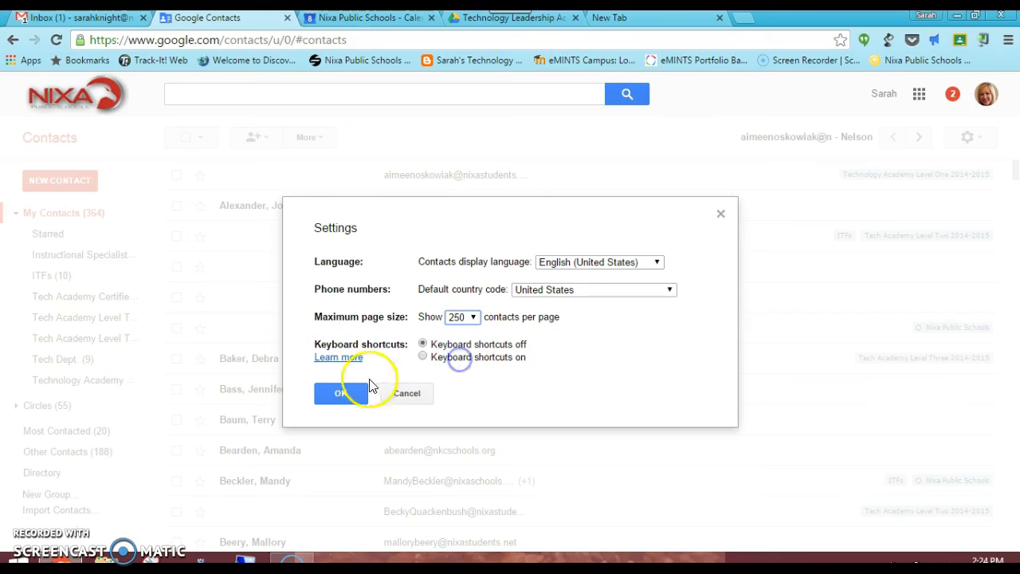
pyautogui.click(341, 394)
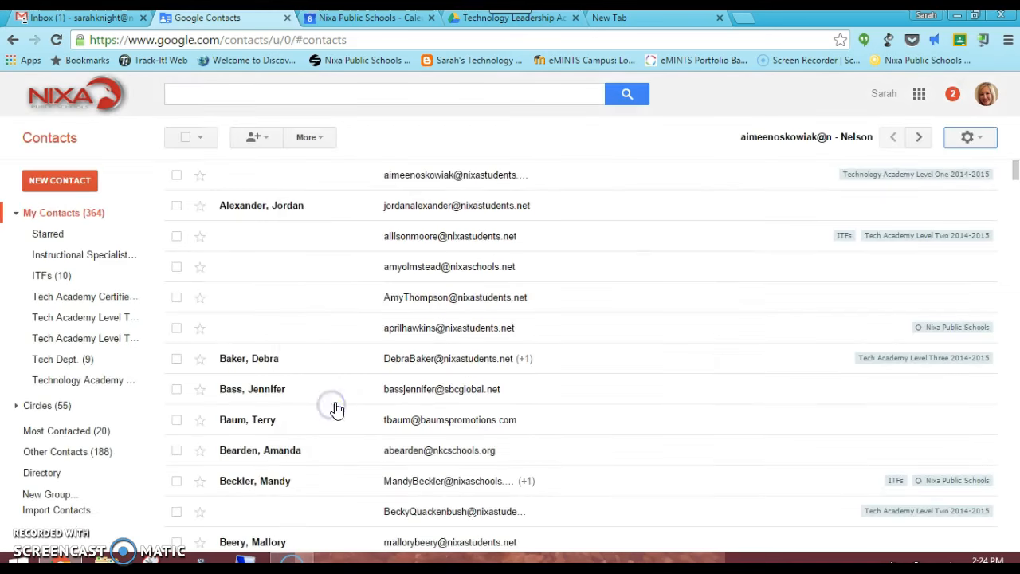
pyautogui.click(920, 141)
# - Delete the checked duplicate contacts, including the unnamed e-mail-only entry in the third row
pyautogui.click(177, 237)
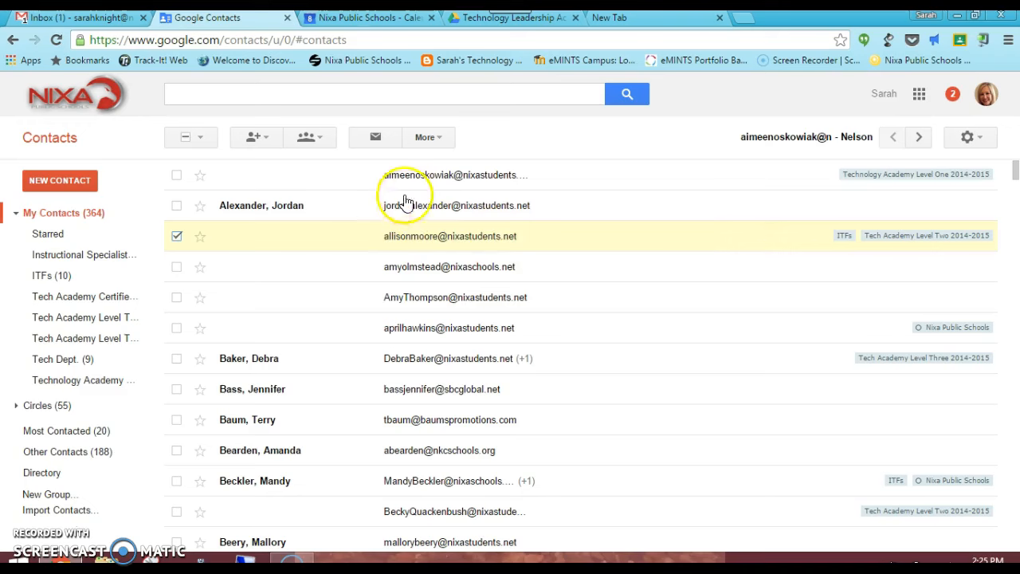
pyautogui.click(445, 136)
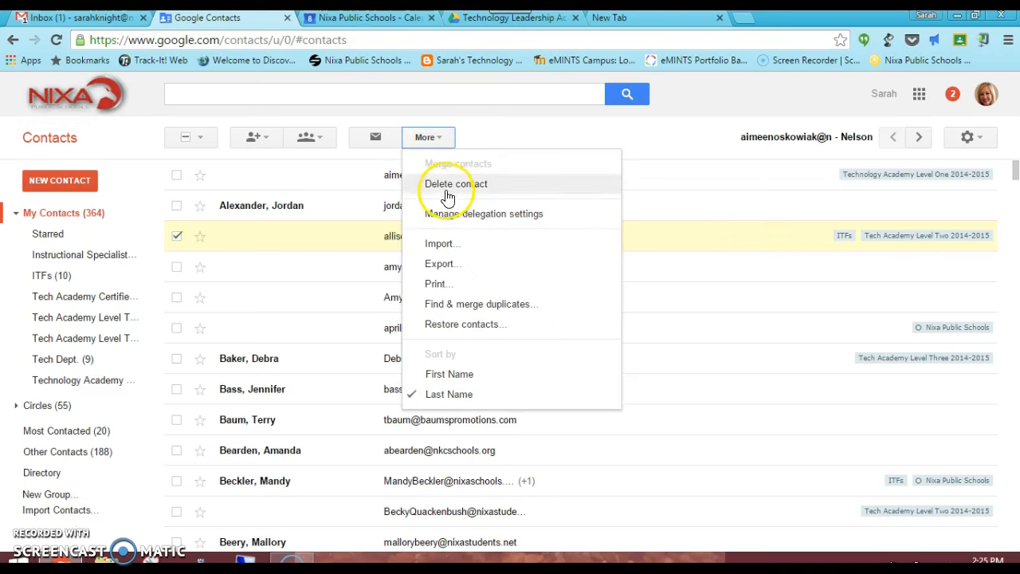
pyautogui.click(446, 185)
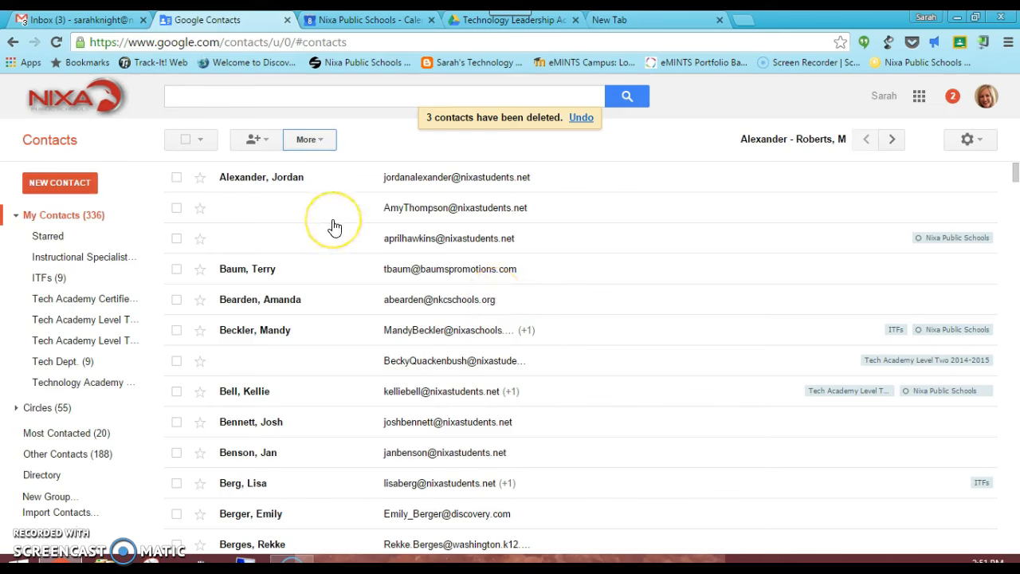
# - Enter the person's first and last name on the unnamed contact and save it
pyautogui.click(266, 214)
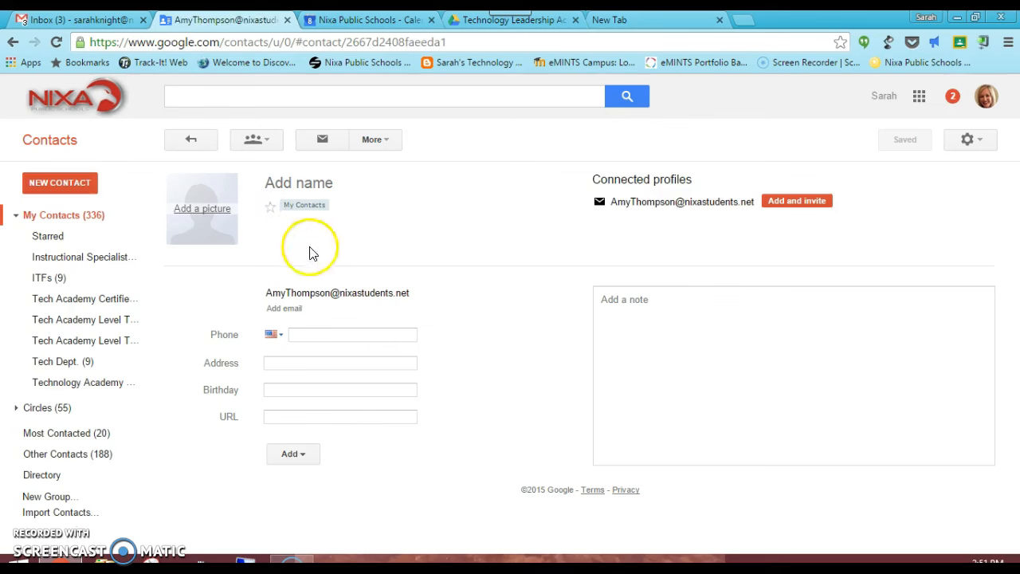
pyautogui.click(334, 183)
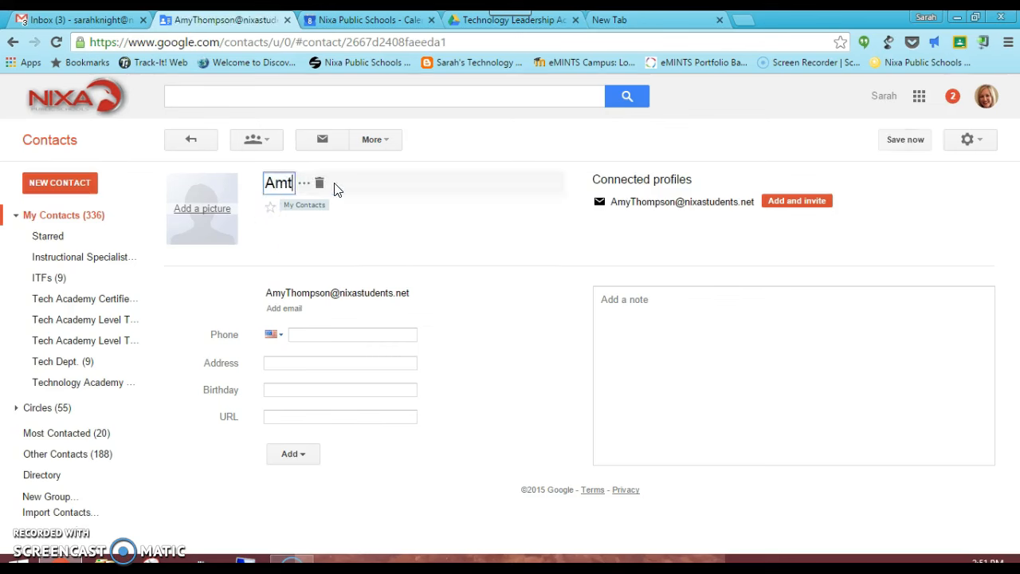
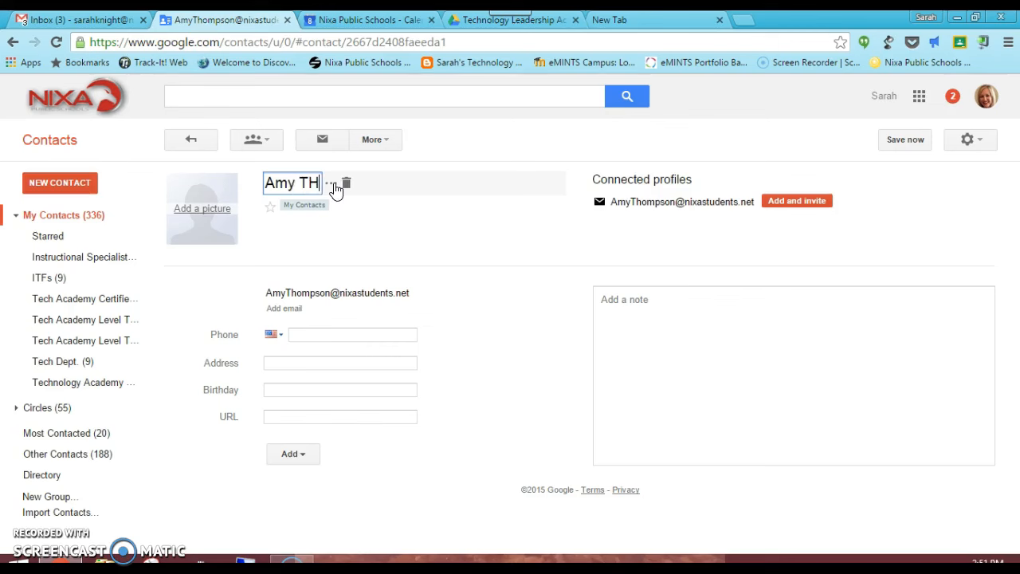
pyautogui.click(232, 194)
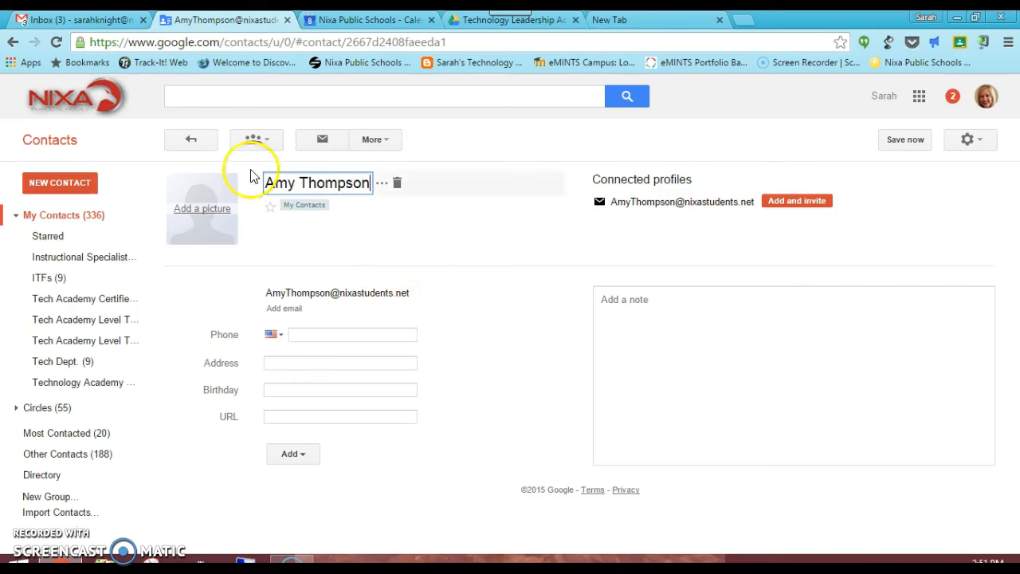
pyautogui.click(361, 262)
pyautogui.click(188, 142)
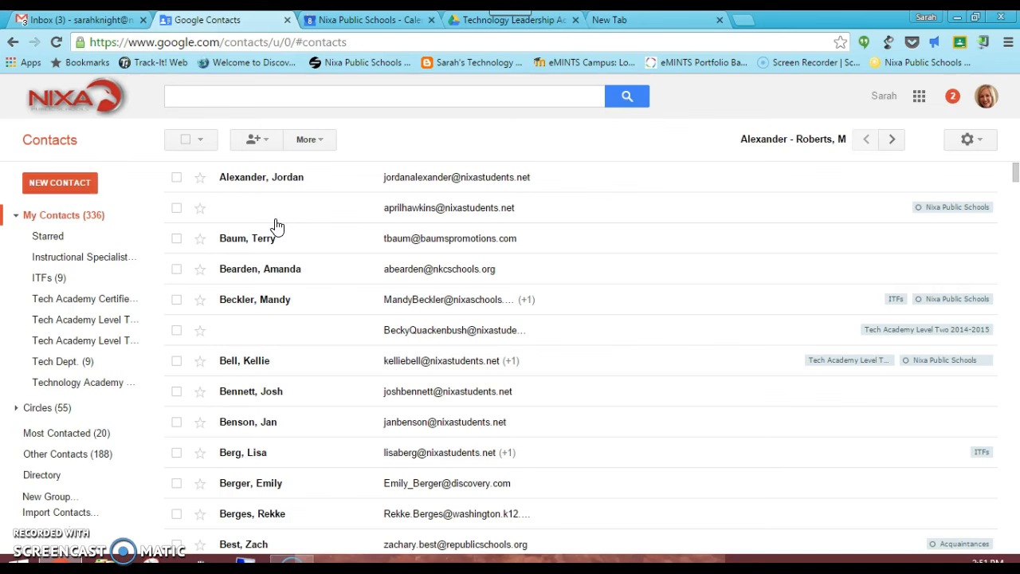
# - Delete a second unnamed, e-mail-only contact, bringing My Contacts down to 335
pyautogui.click(177, 209)
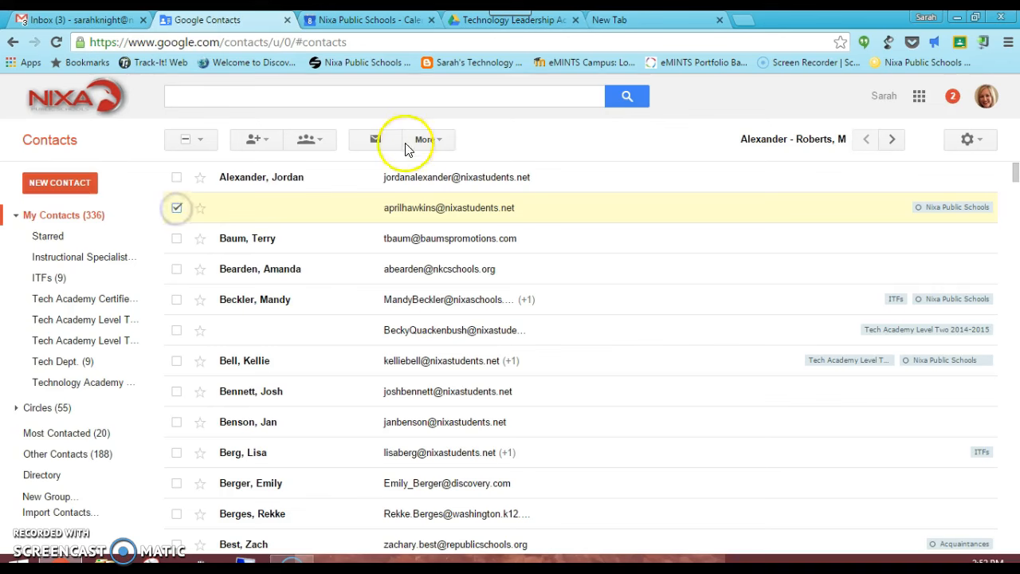
pyautogui.click(443, 138)
pyautogui.click(465, 185)
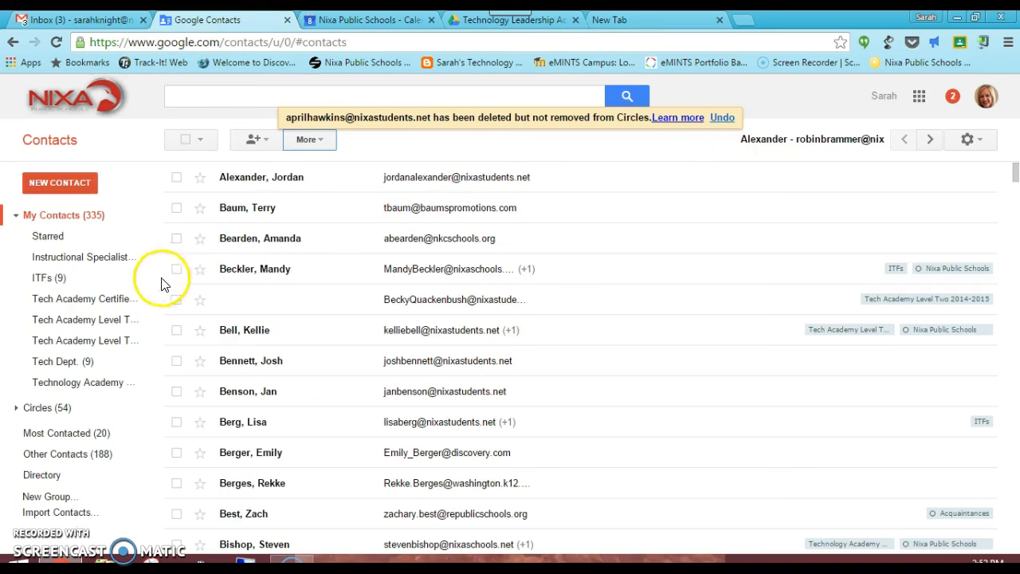
pyautogui.click(177, 331)
pyautogui.click(174, 299)
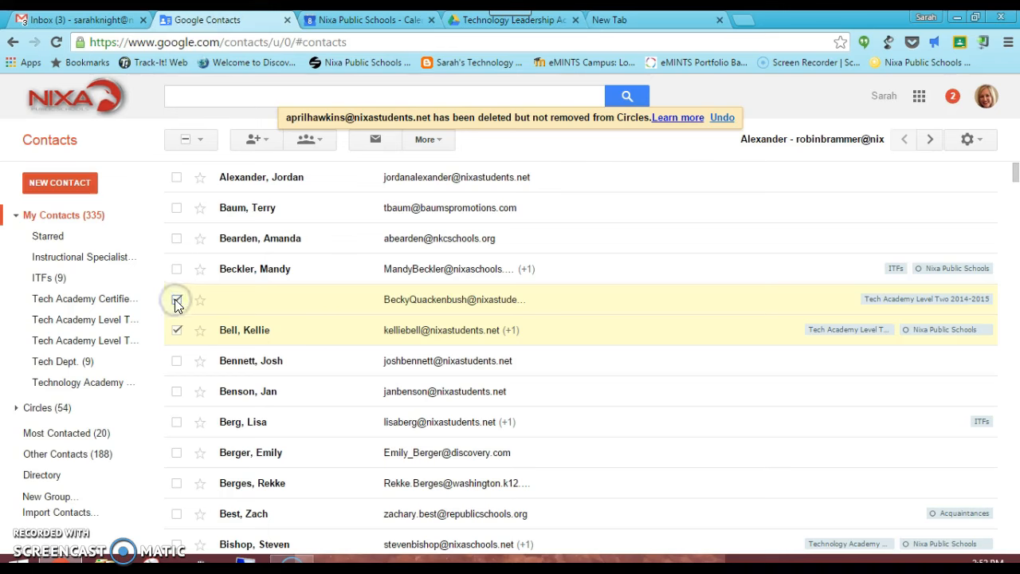
pyautogui.click(438, 141)
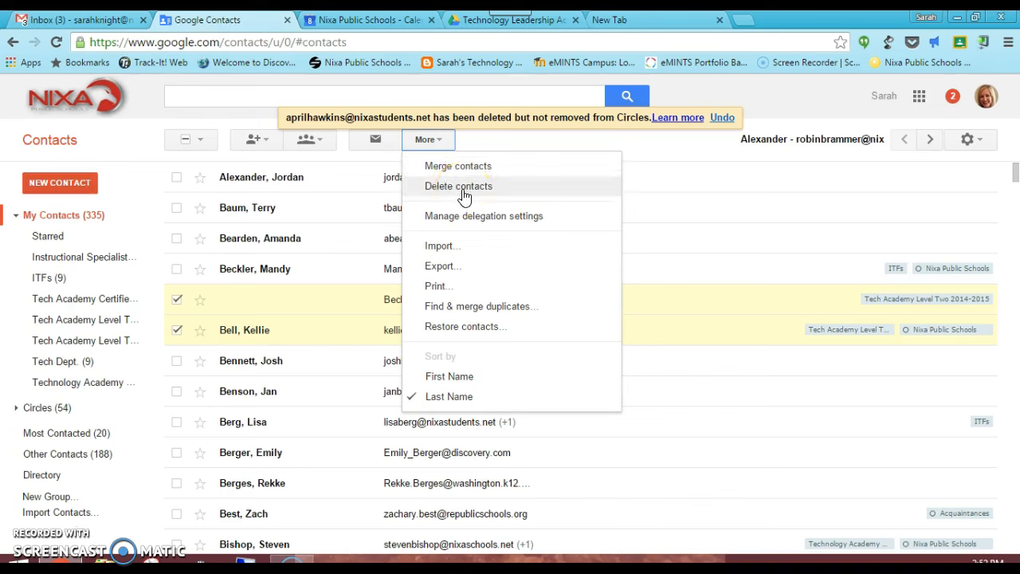
pyautogui.click(177, 299)
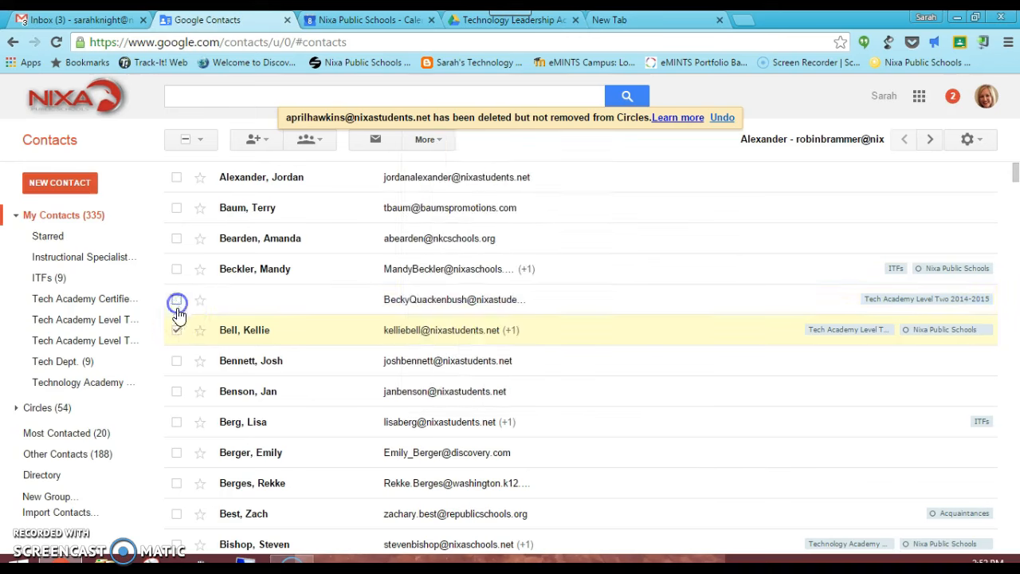
pyautogui.click(177, 334)
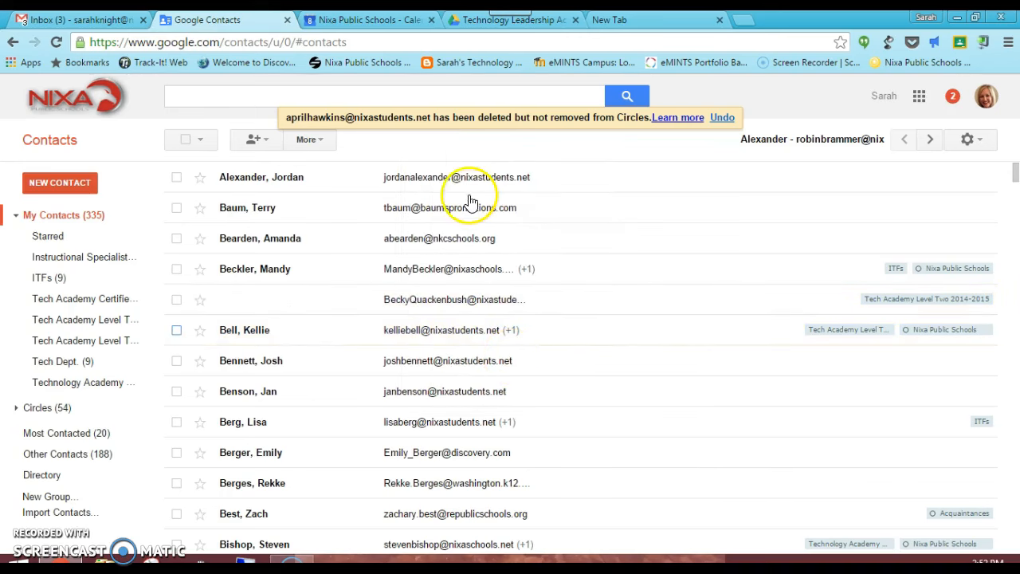
pyautogui.click(176, 300)
pyautogui.click(176, 328)
pyautogui.click(443, 140)
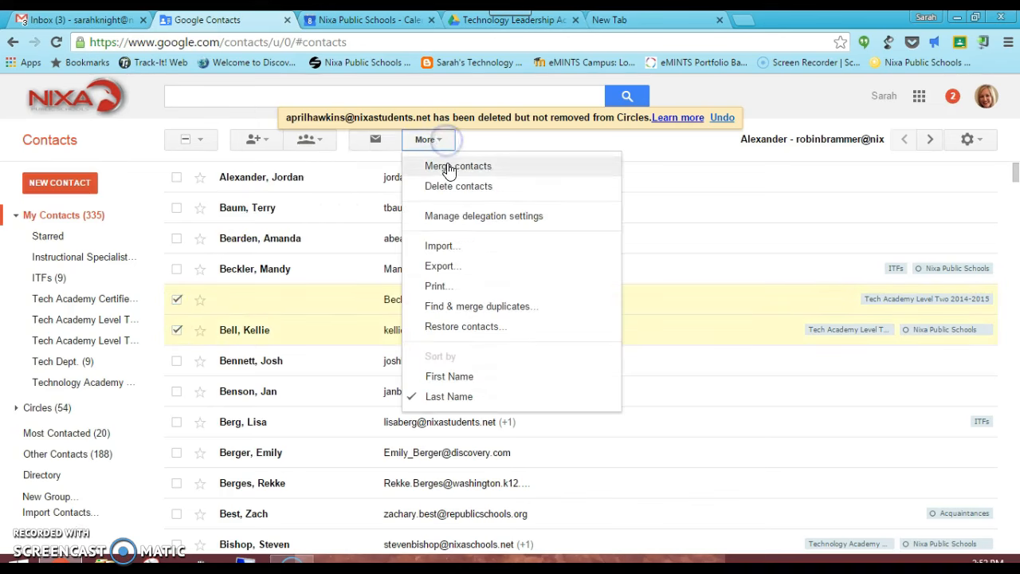
pyautogui.click(444, 141)
pyautogui.click(176, 330)
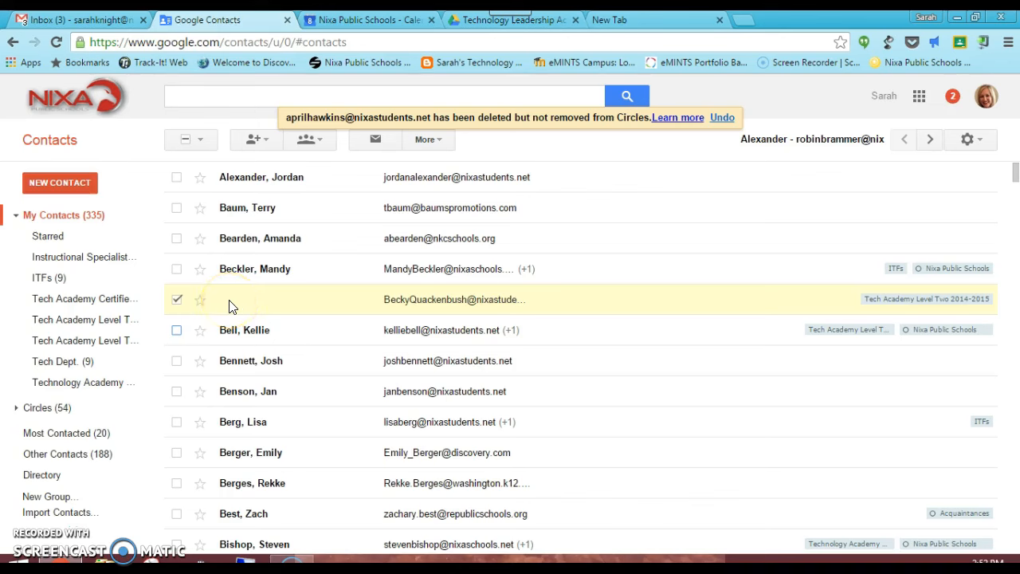
pyautogui.click(176, 330)
pyautogui.click(177, 361)
pyautogui.click(446, 140)
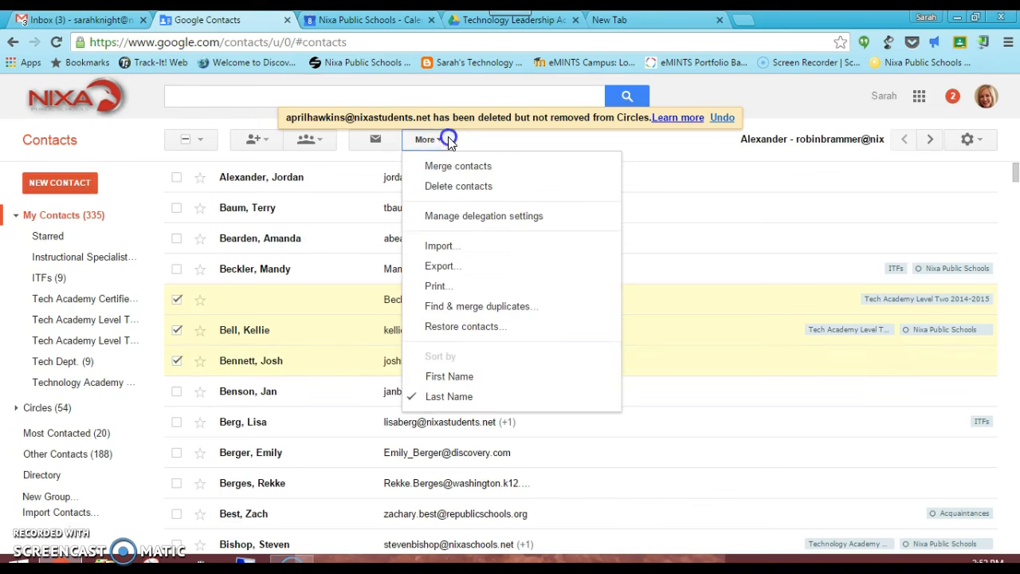
pyautogui.click(446, 139)
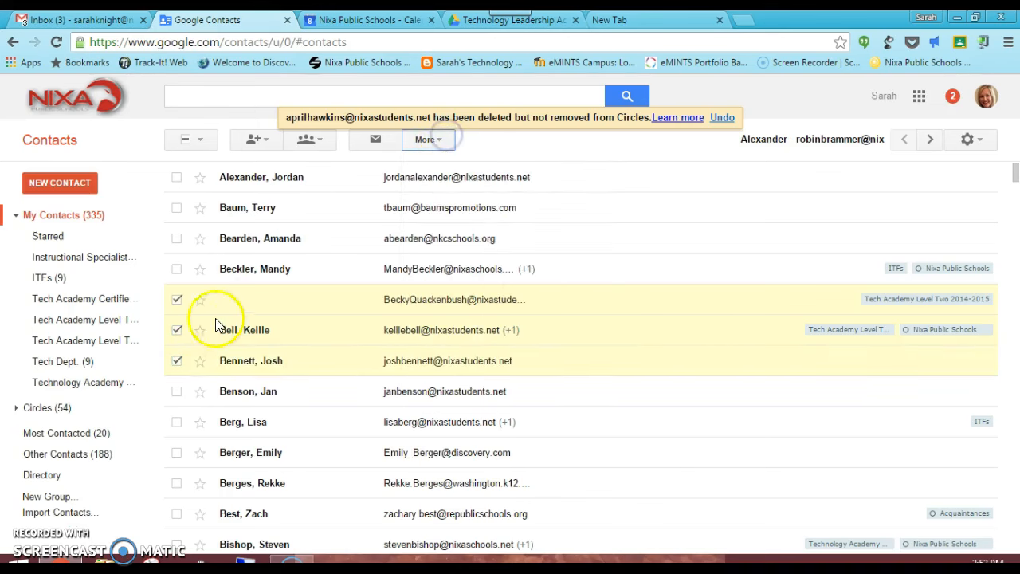
pyautogui.click(177, 301)
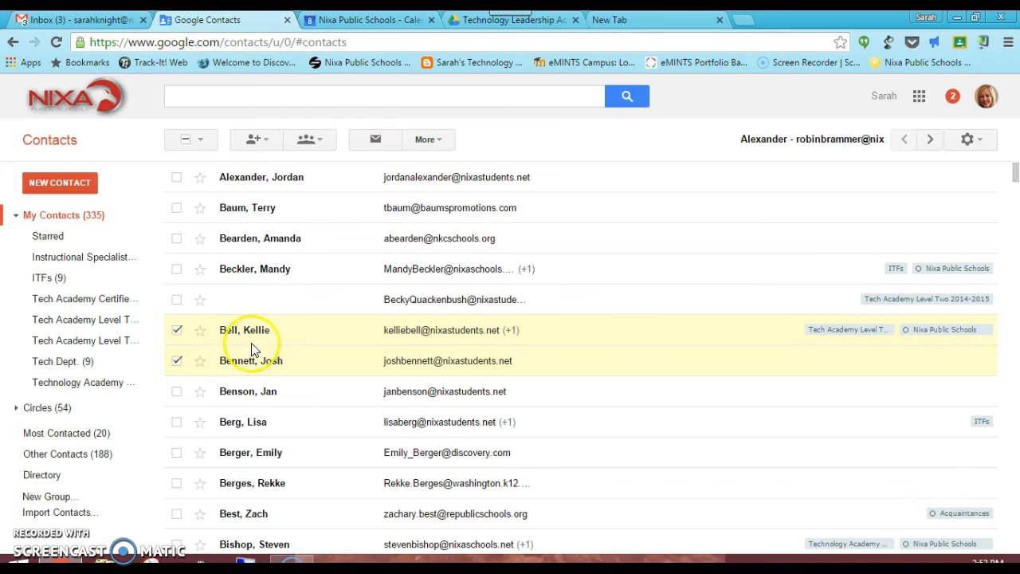
pyautogui.click(177, 330)
pyautogui.click(177, 361)
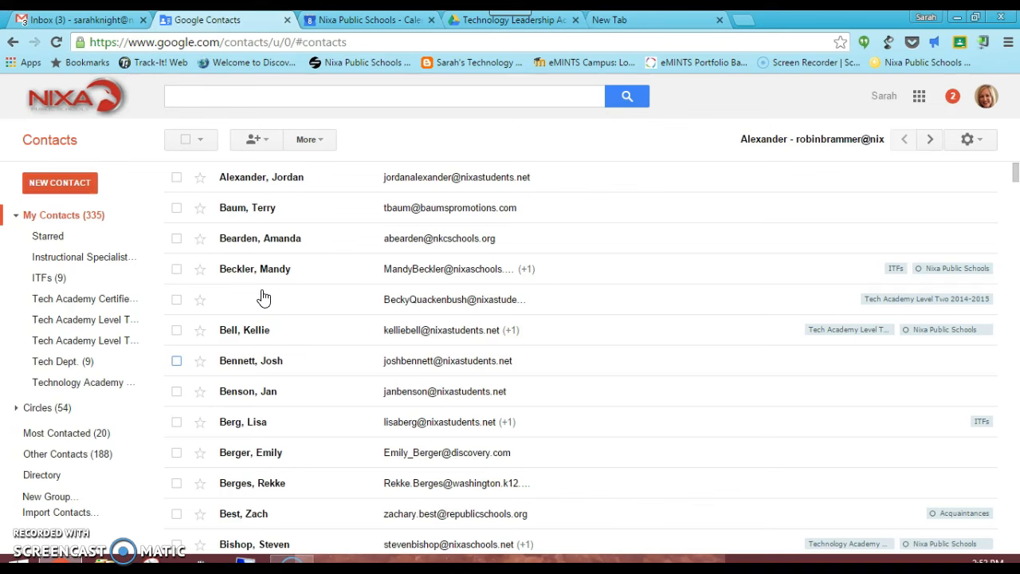
pyautogui.click(283, 484)
# - Hide the Connected PD and school-account calendars and show the personal calendar in the Dec 6–12 week
pyautogui.click(360, 20)
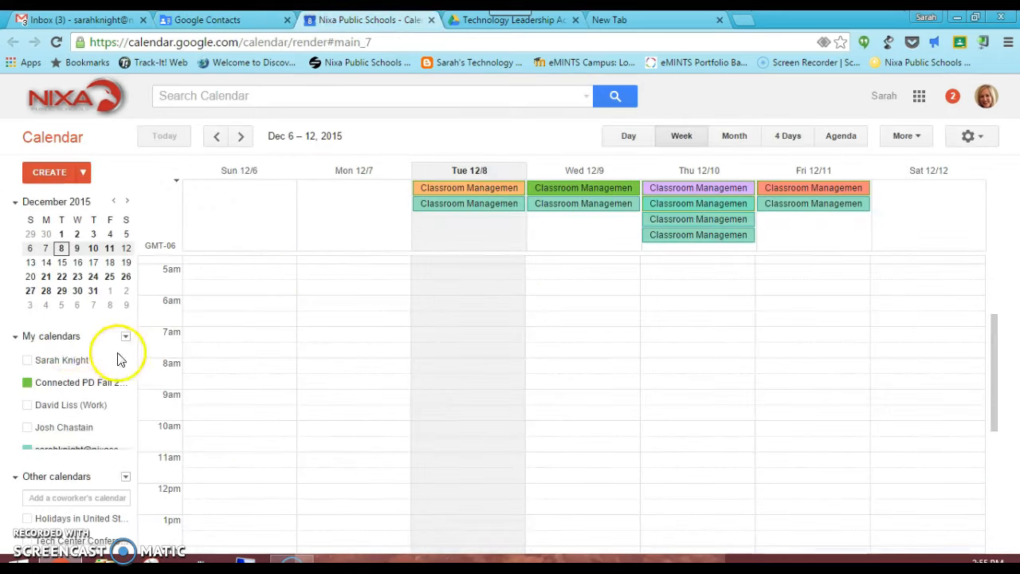
pyautogui.click(27, 383)
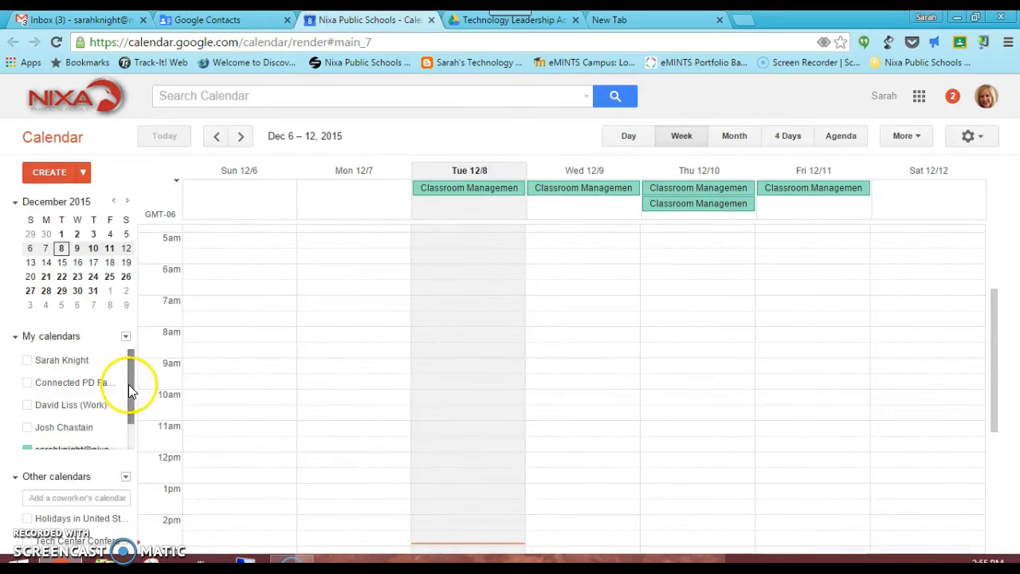
pyautogui.moveTo(129, 384); pyautogui.dragTo(129, 410)
pyautogui.click(27, 419)
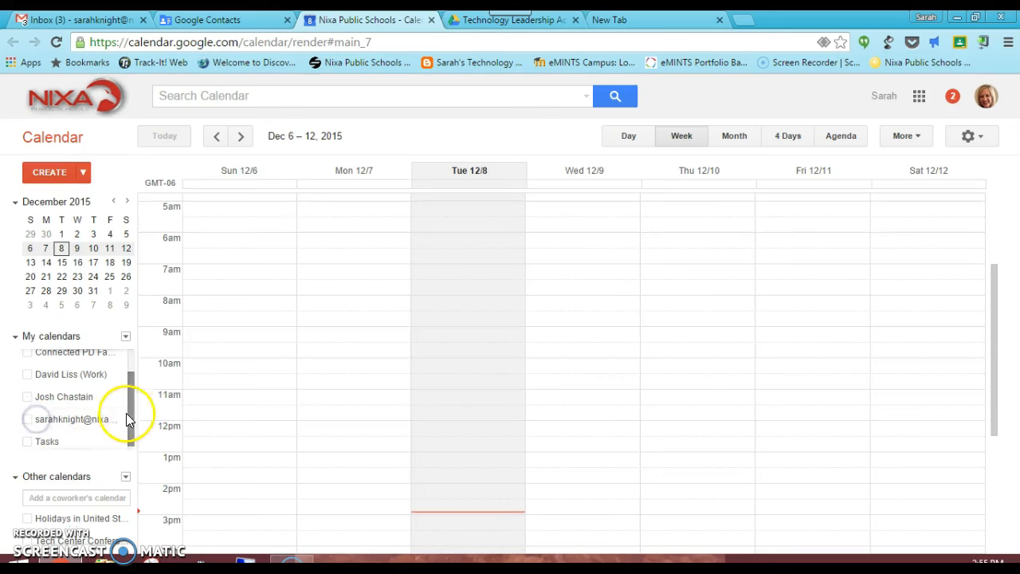
pyautogui.moveTo(131, 408); pyautogui.dragTo(133, 357)
pyautogui.click(56, 362)
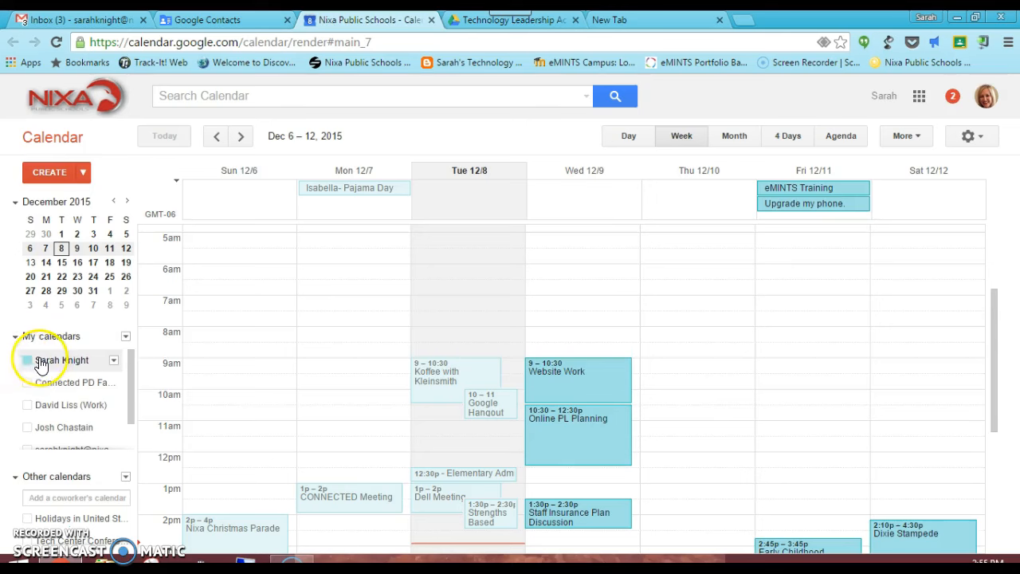
pyautogui.moveTo(996, 343)
pyautogui.mouseDown()
pyautogui.moveTo(1004, 363)
pyautogui.moveTo(1000, 328)
pyautogui.mouseUp()
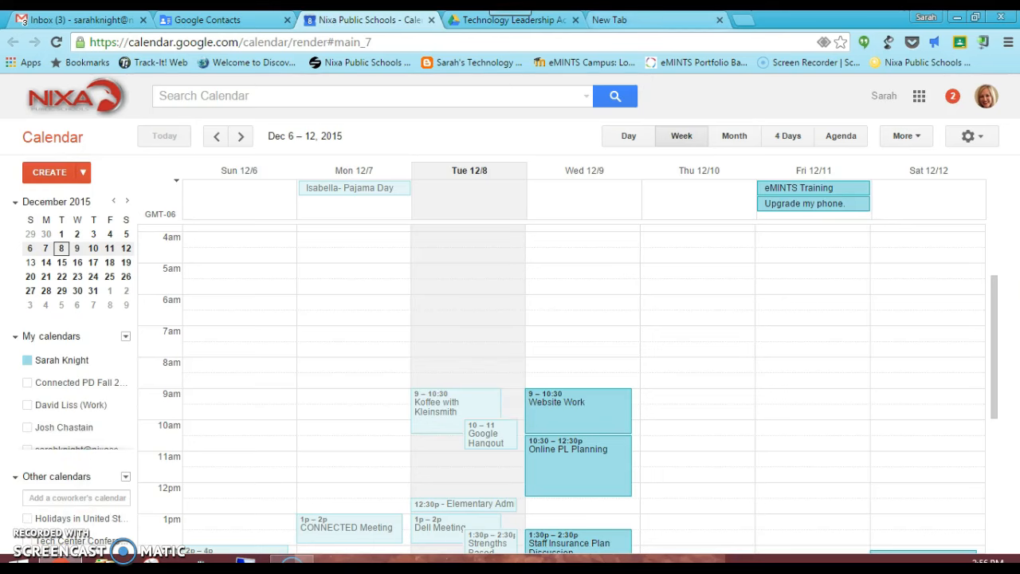
pyautogui.click(677, 20)
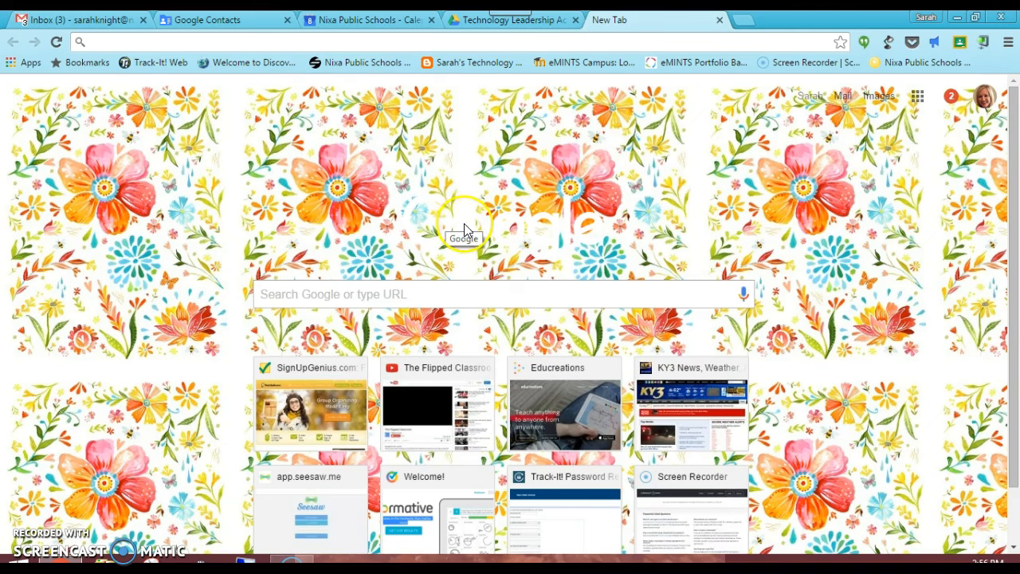